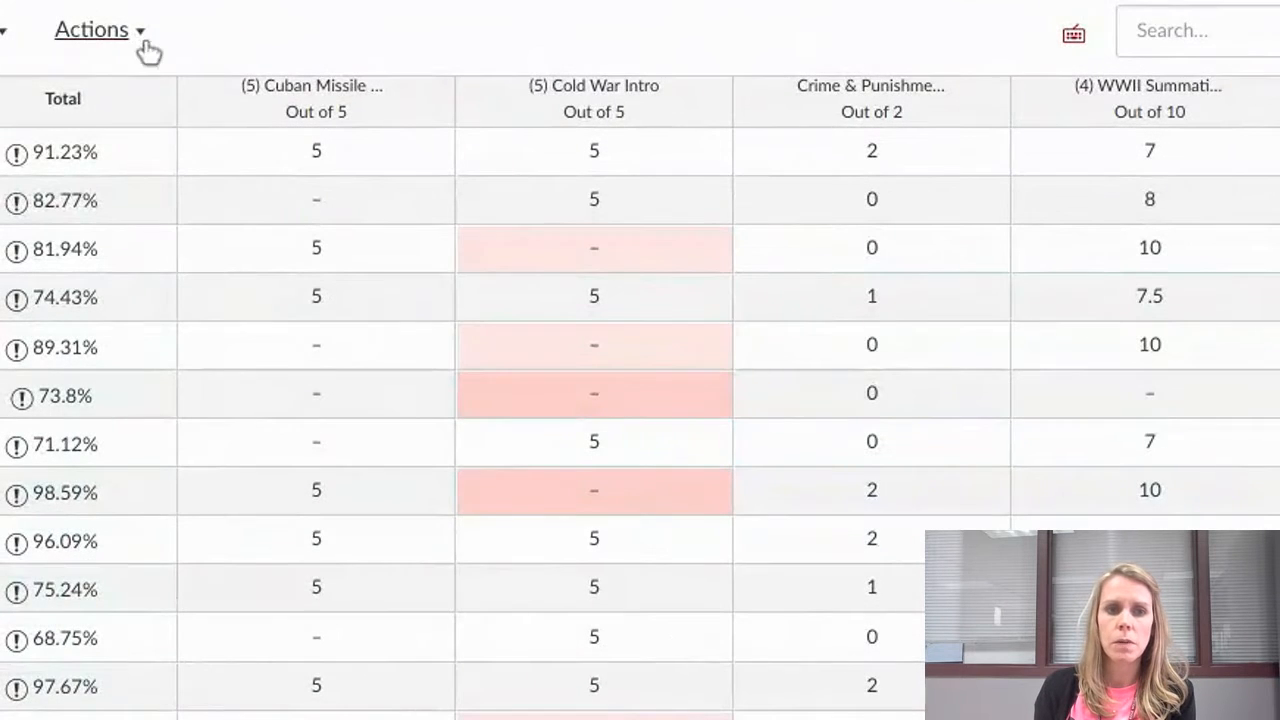
Step: Open the gradebook's Sync to SIS list, review the last sync dates of all assignments, and close it without syncing
left_click(1053, 68)
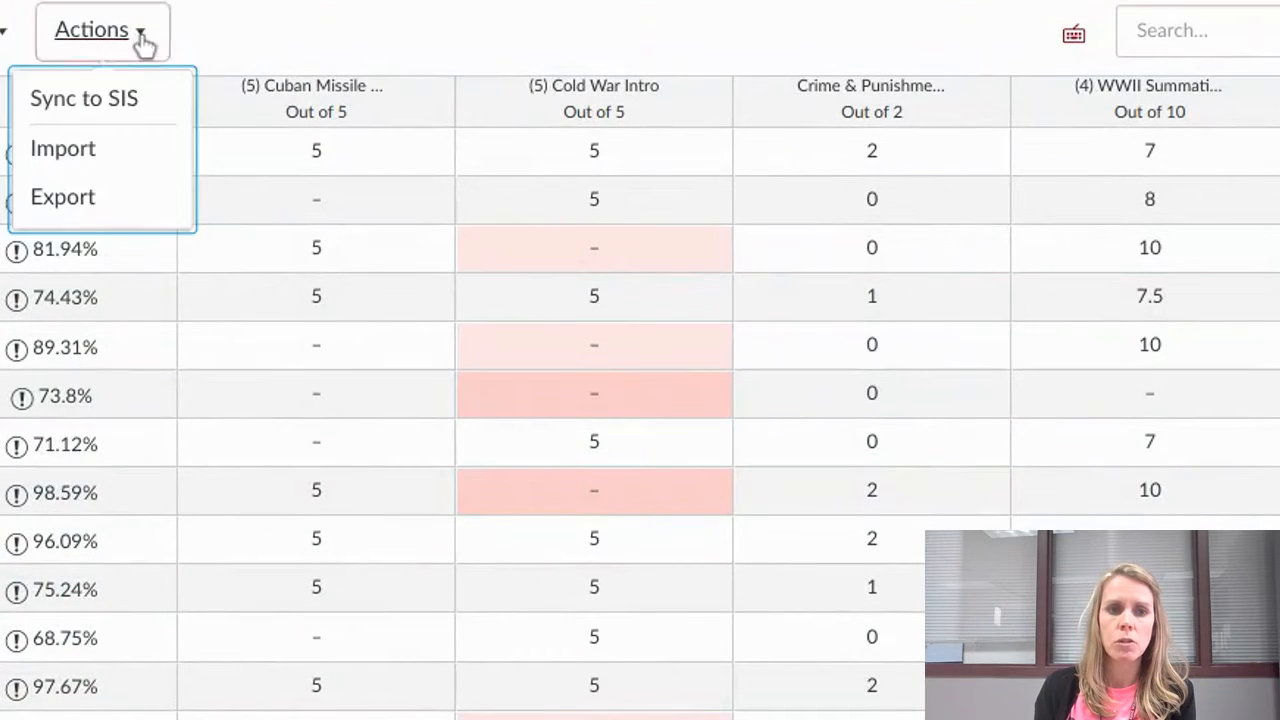
left_click(140, 118)
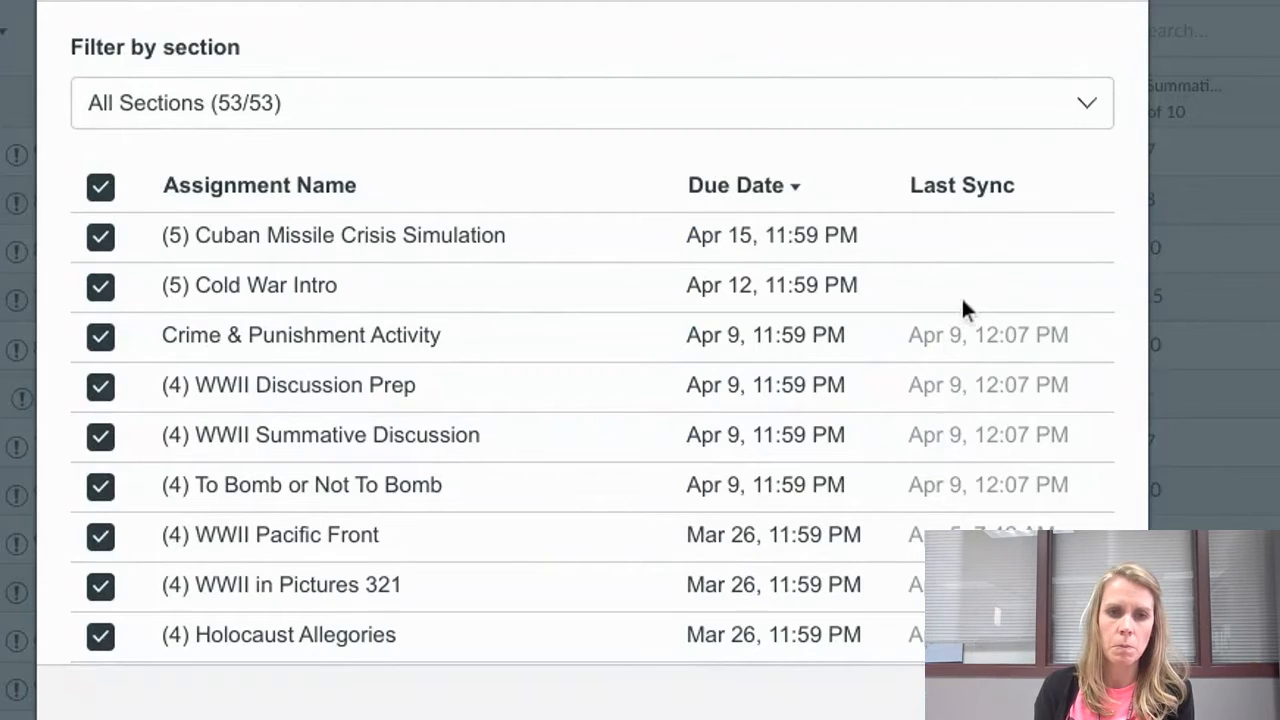
scroll(1075, 413, "down", 10)
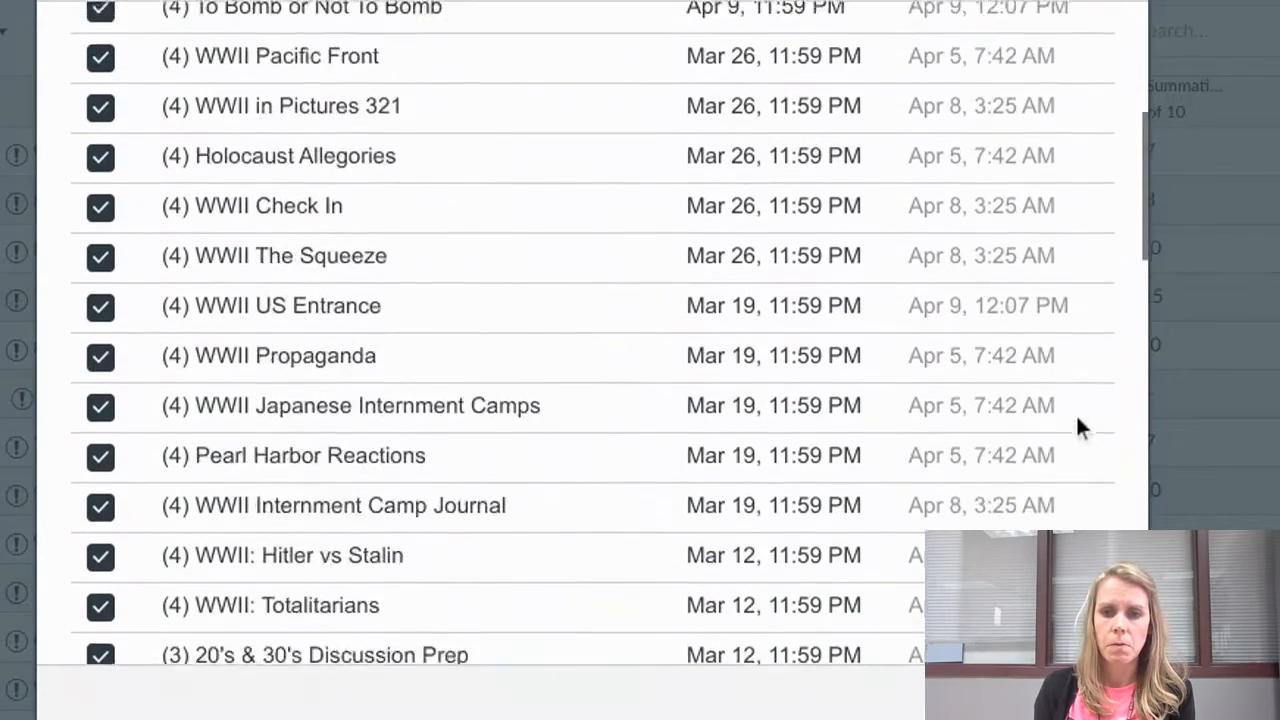
scroll(1073, 416, "down", 12)
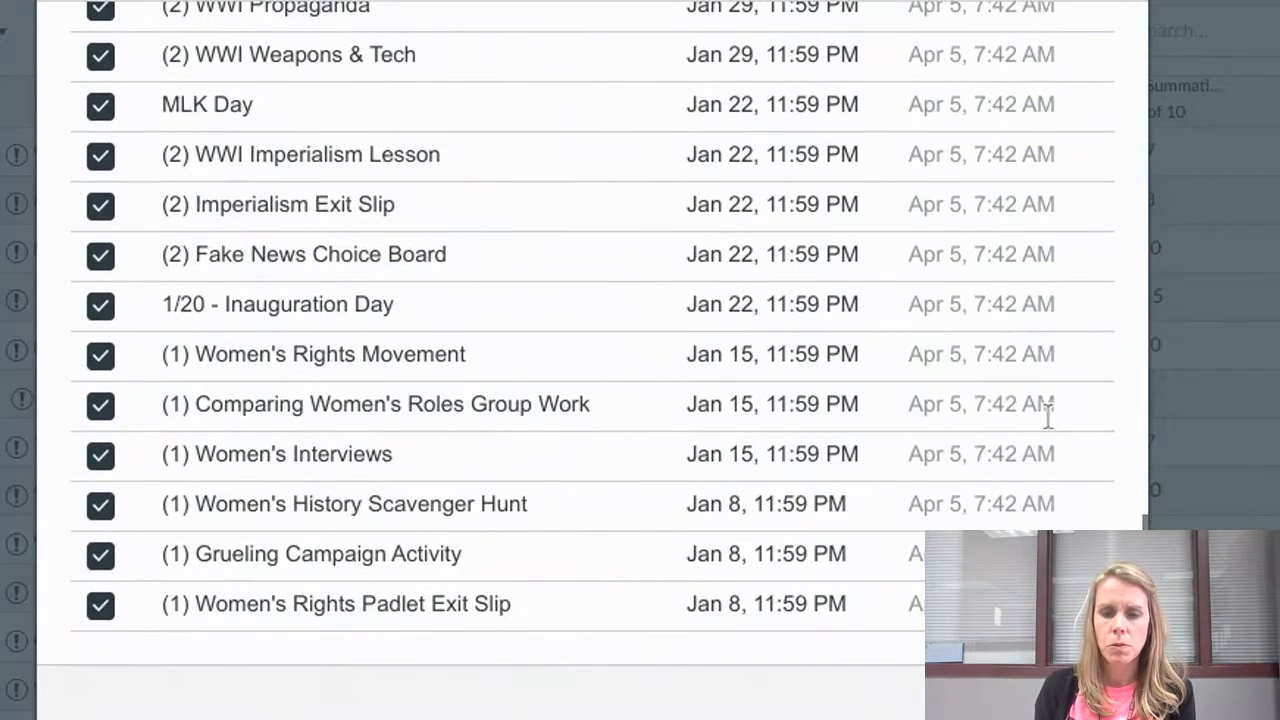
scroll(930, 200, "up", 14)
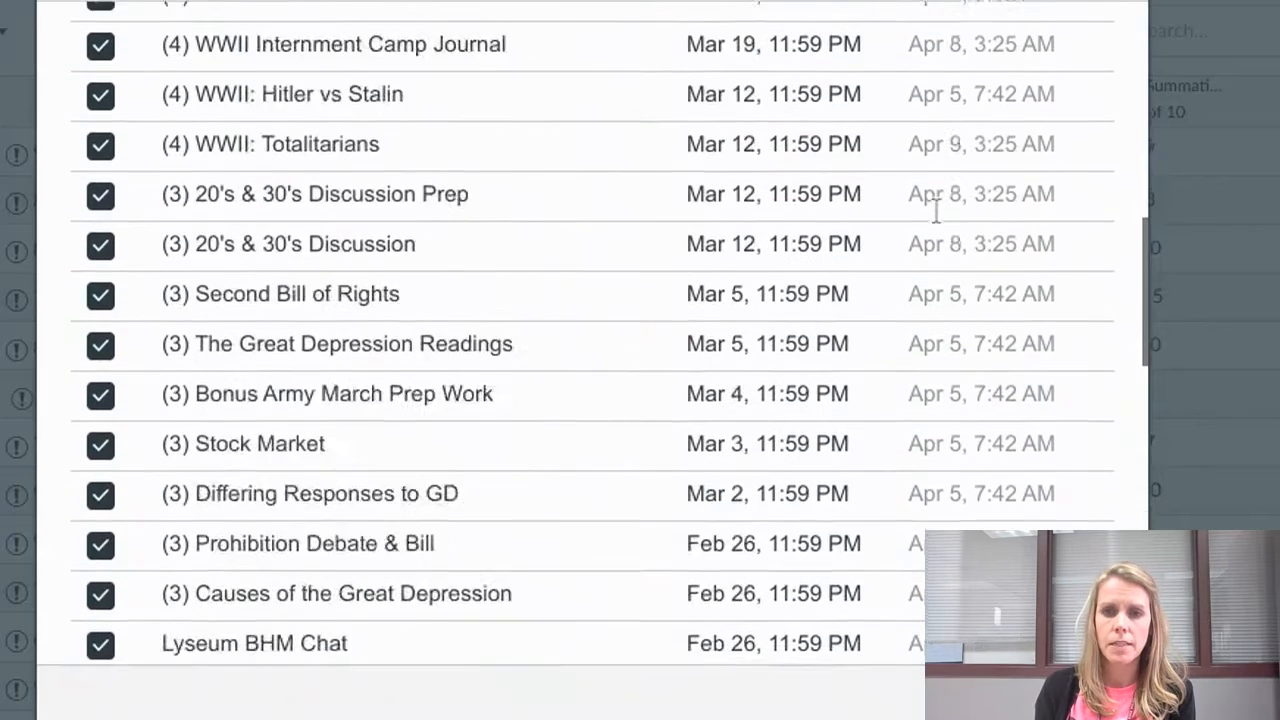
scroll(936, 212, "up", 5)
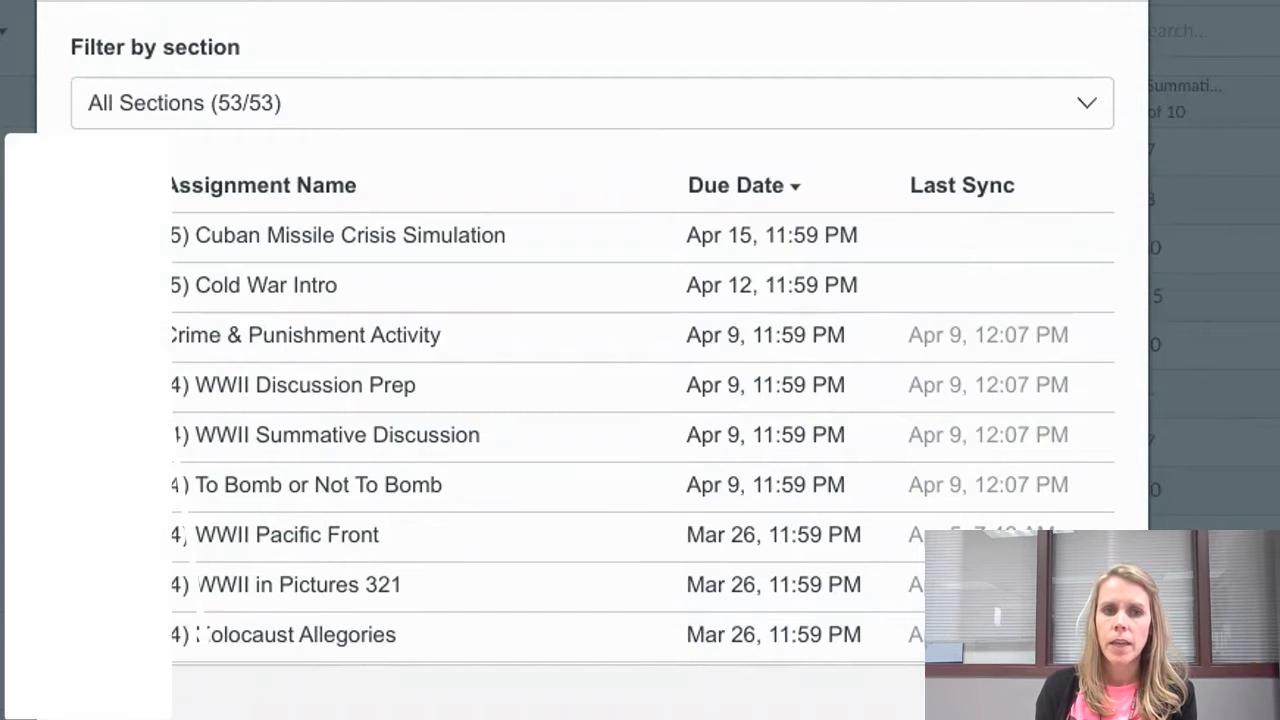
key("Escape")
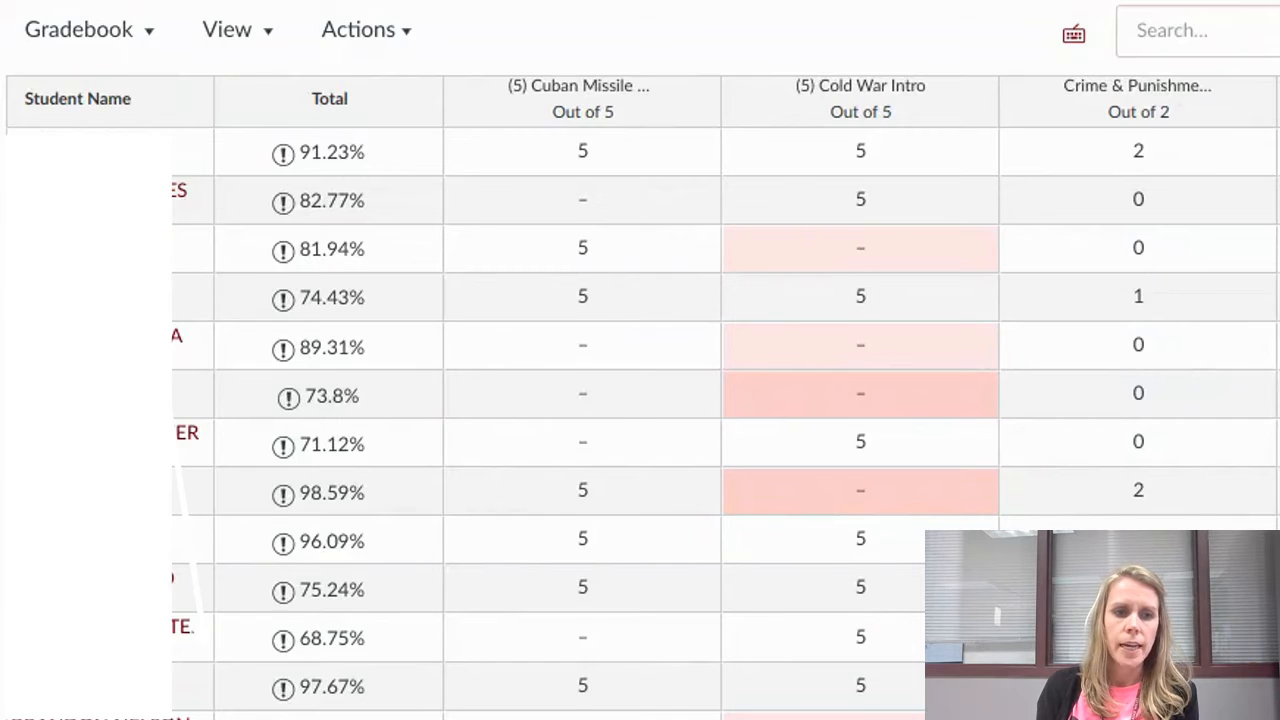
Step: Open the course's Grade Sync history and read the error log of the Apr 15, 3:06 AM grade passback
left_click(58, 336)
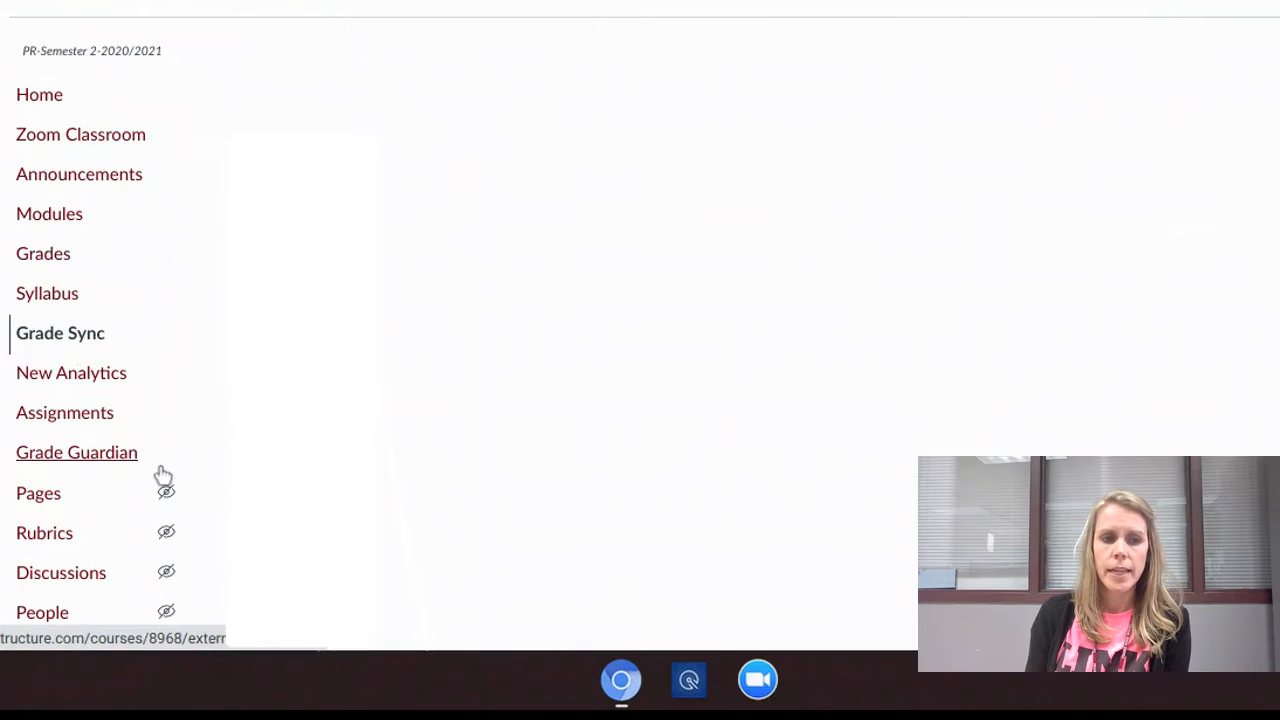
scroll(163, 474, "down", 5)
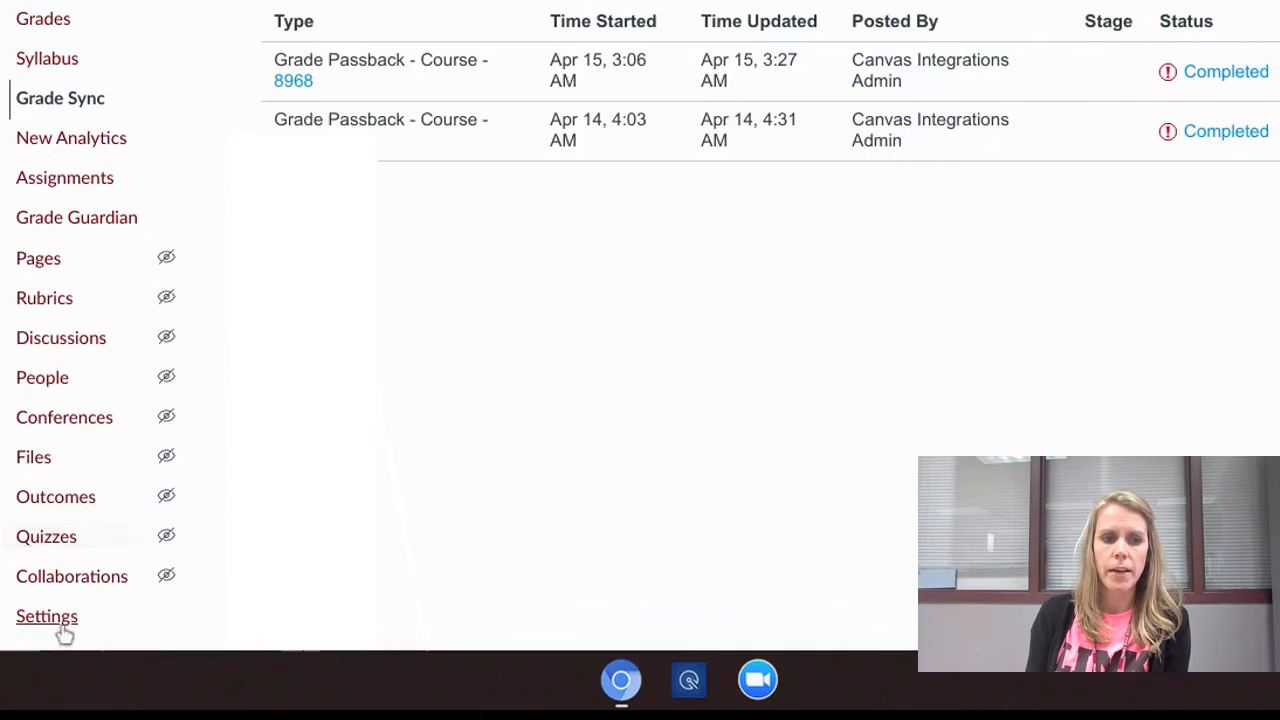
scroll(702, 537, "up", 1)
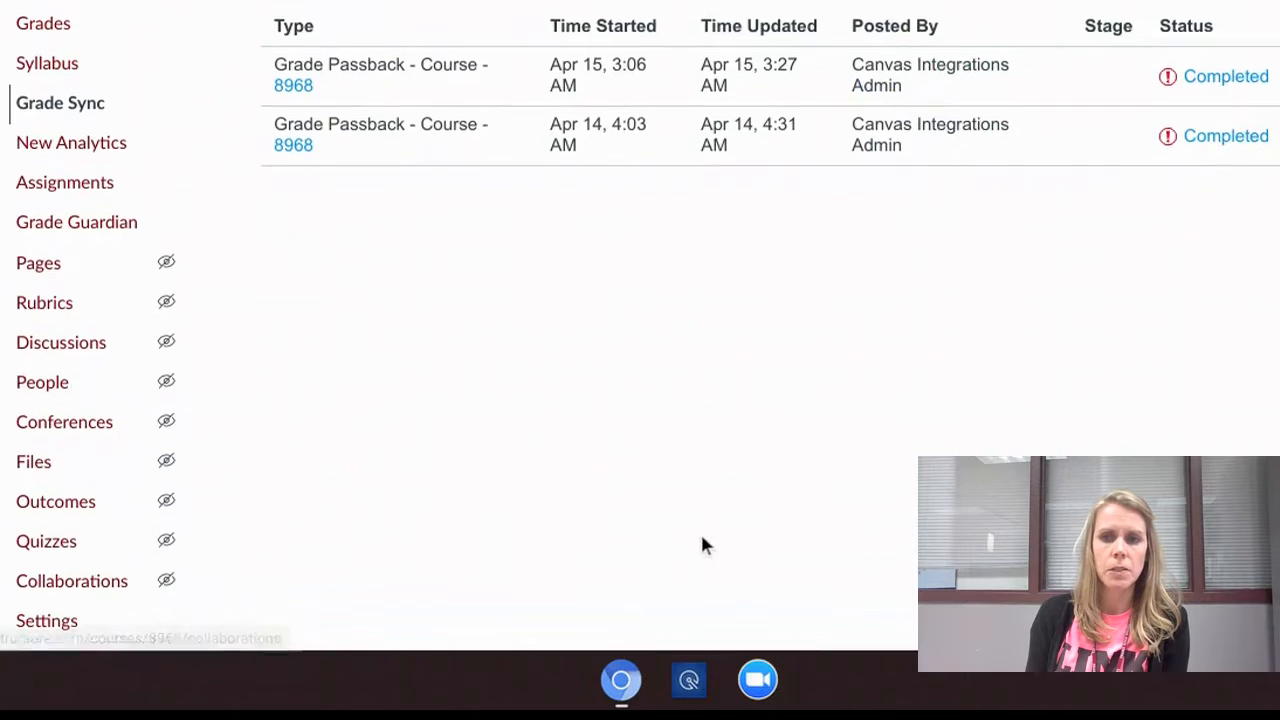
scroll(702, 543, "up", 2)
scroll(690, 510, "up", 3)
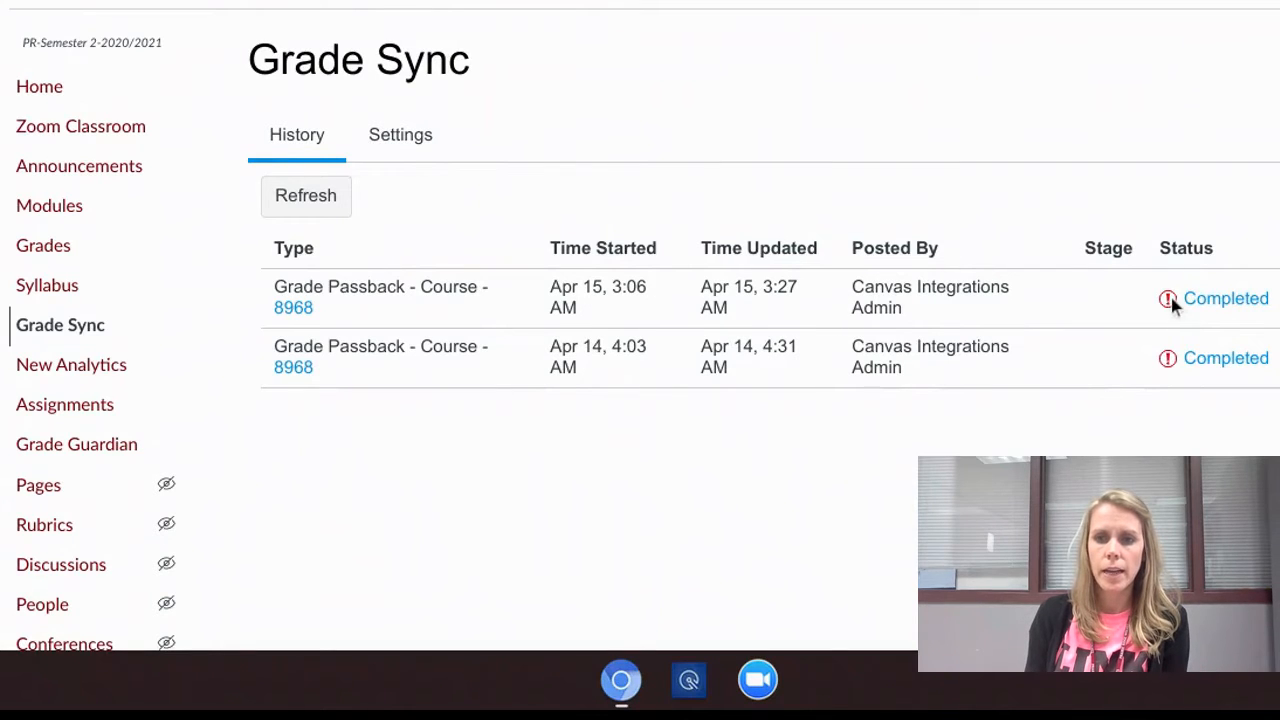
left_click(1214, 304)
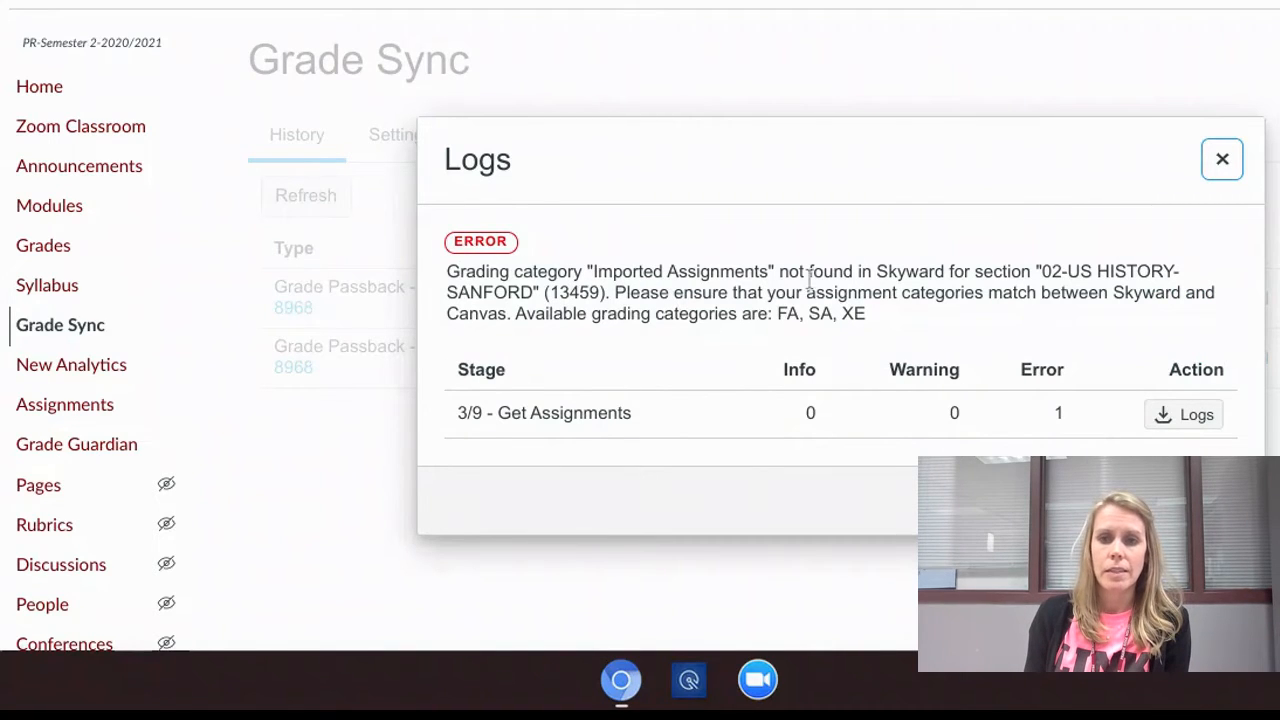
left_click(1223, 159)
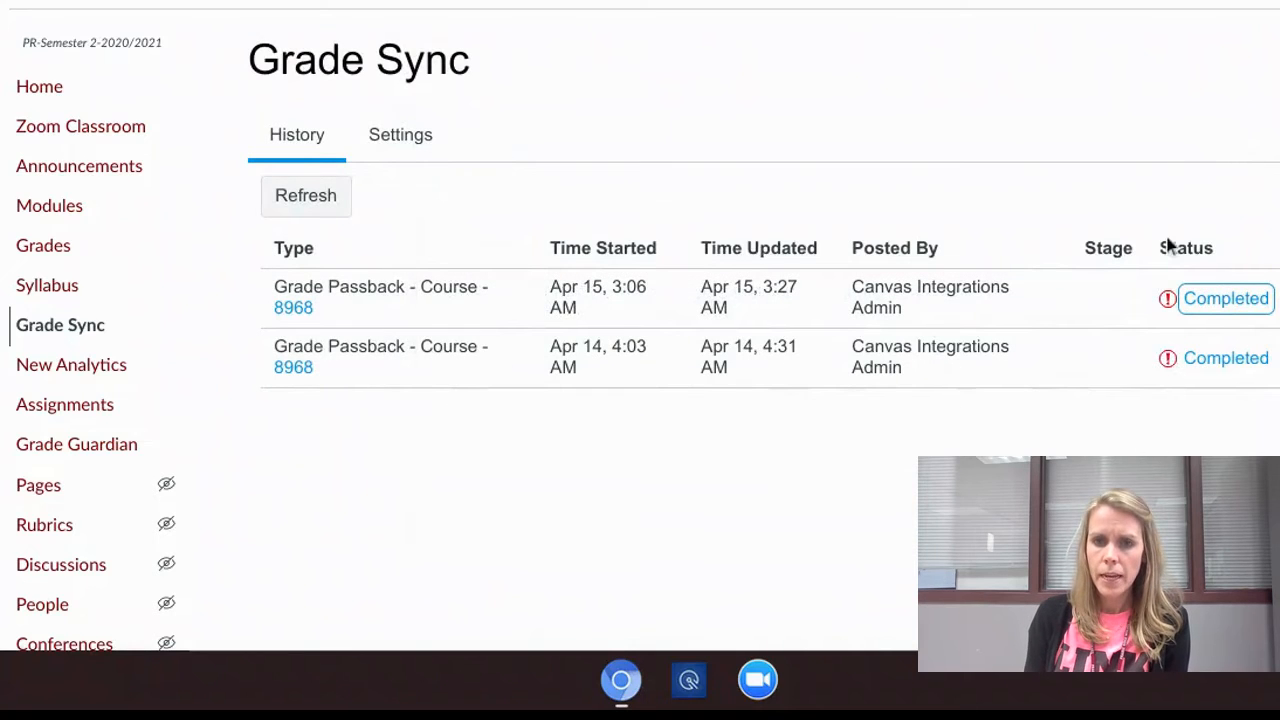
Step: Move the (5) Cold War Intro assignment from Imported Assignments to the top of the Formative Assessment group
left_click(70, 410)
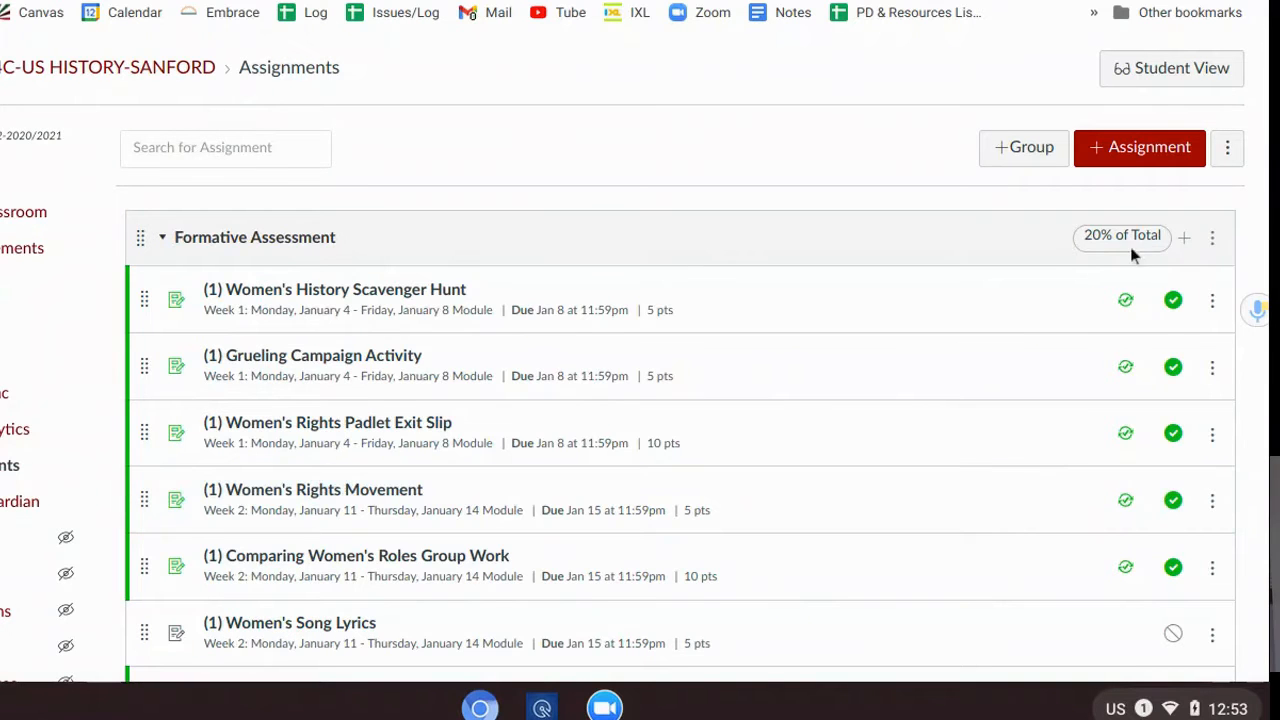
scroll(320, 379, "down", 15)
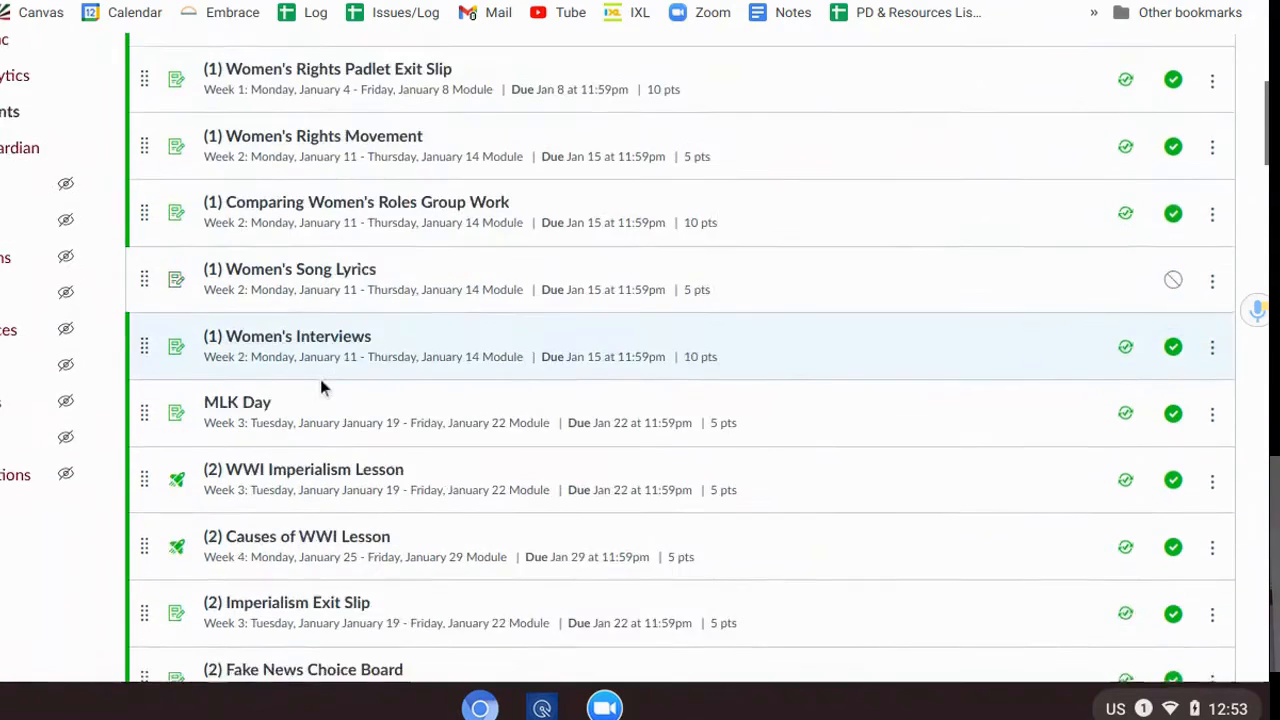
scroll(327, 390, "down", 20)
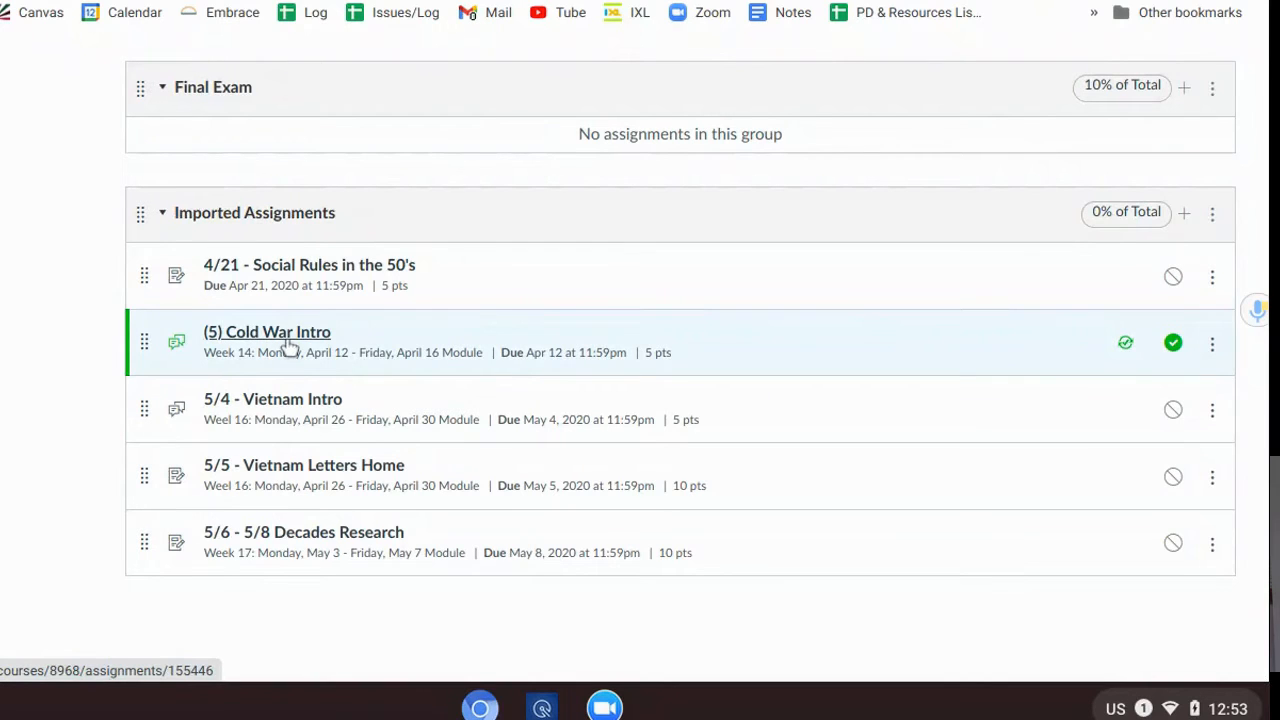
left_click(1212, 345)
left_click(1175, 459)
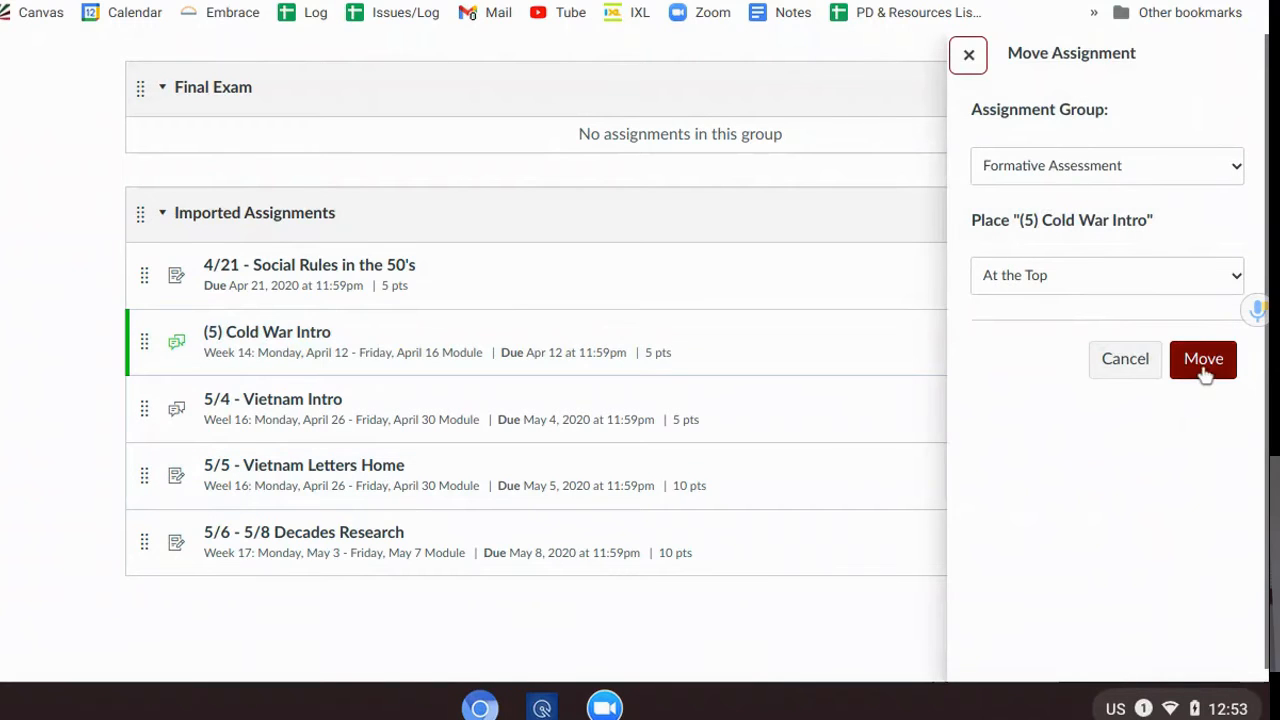
left_click(1185, 368)
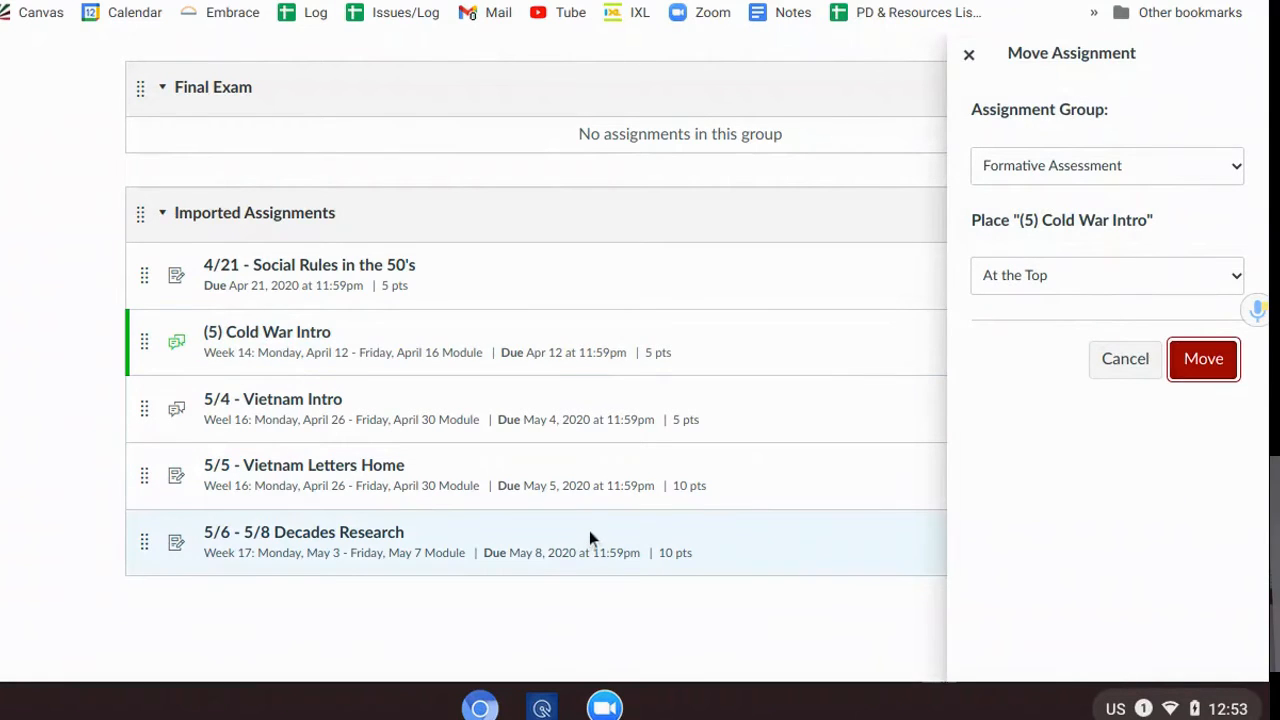
scroll(590, 510, "up", 10)
scroll(594, 490, "up", 10)
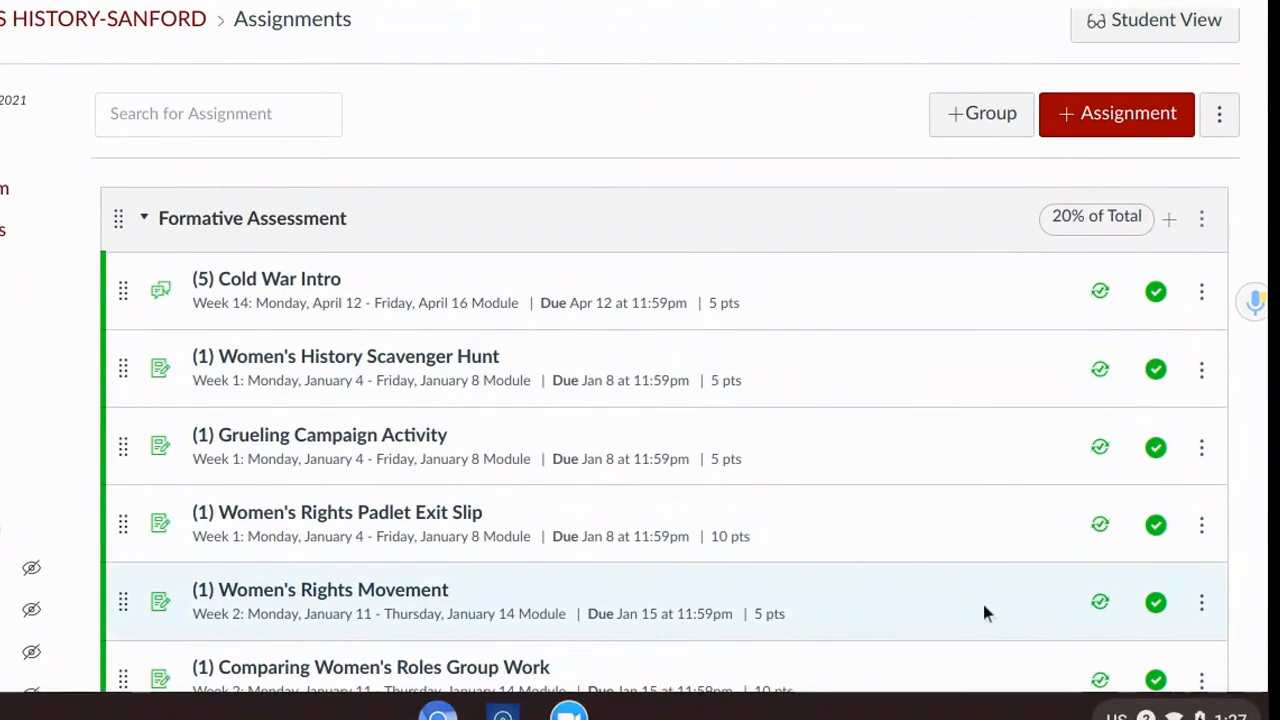
Step: Turn Sync to Skyward off and back on for the (1) Grueling Campaign Activity assignment
scroll(976, 590, "down", 1)
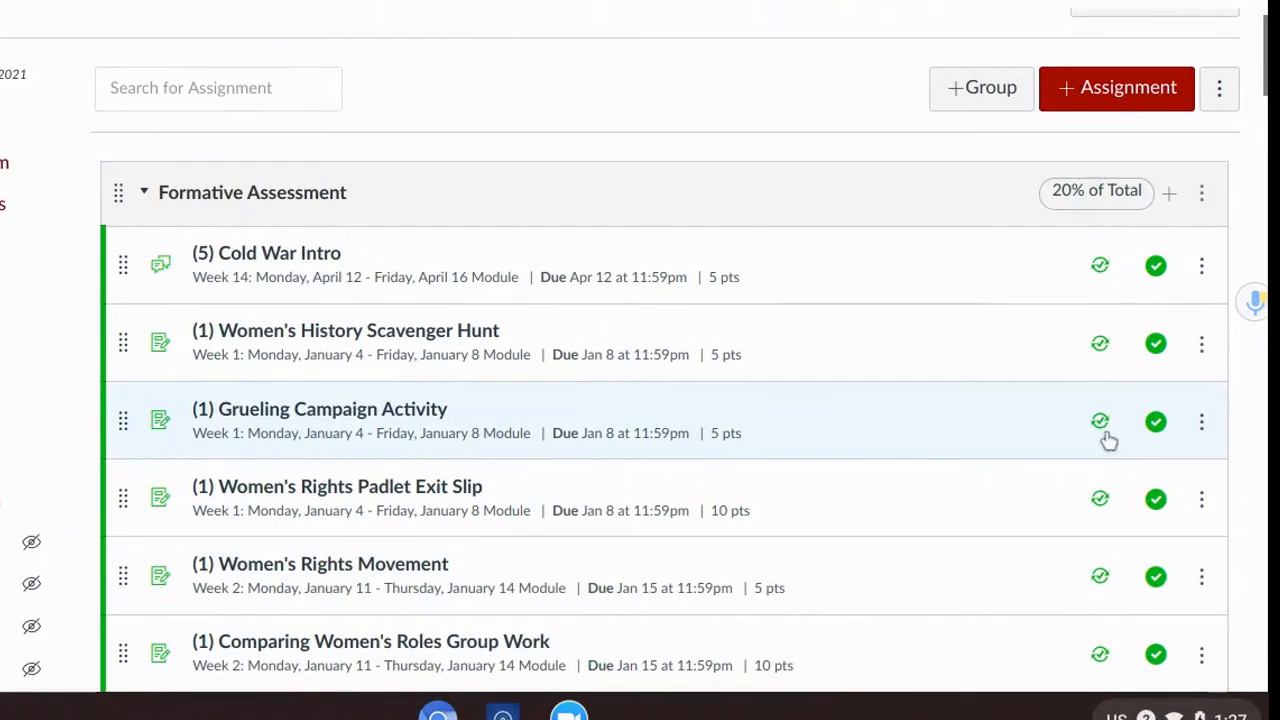
left_click(1103, 424)
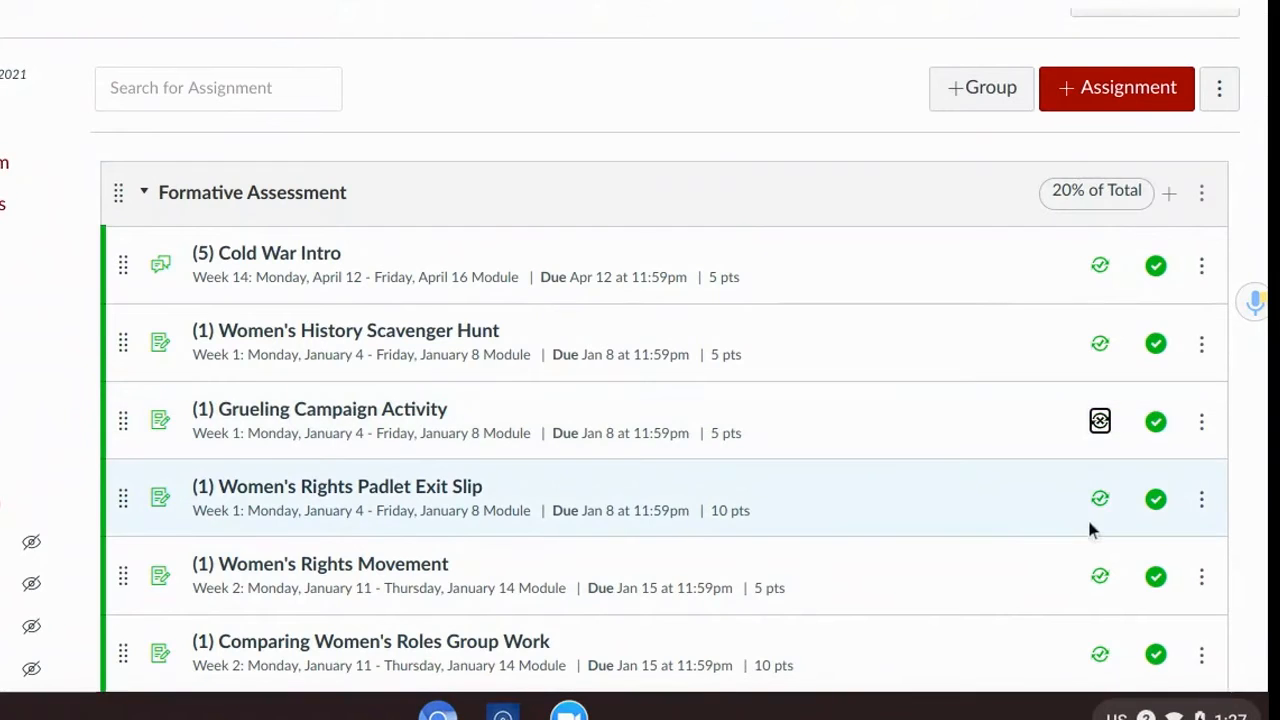
left_click(1099, 422)
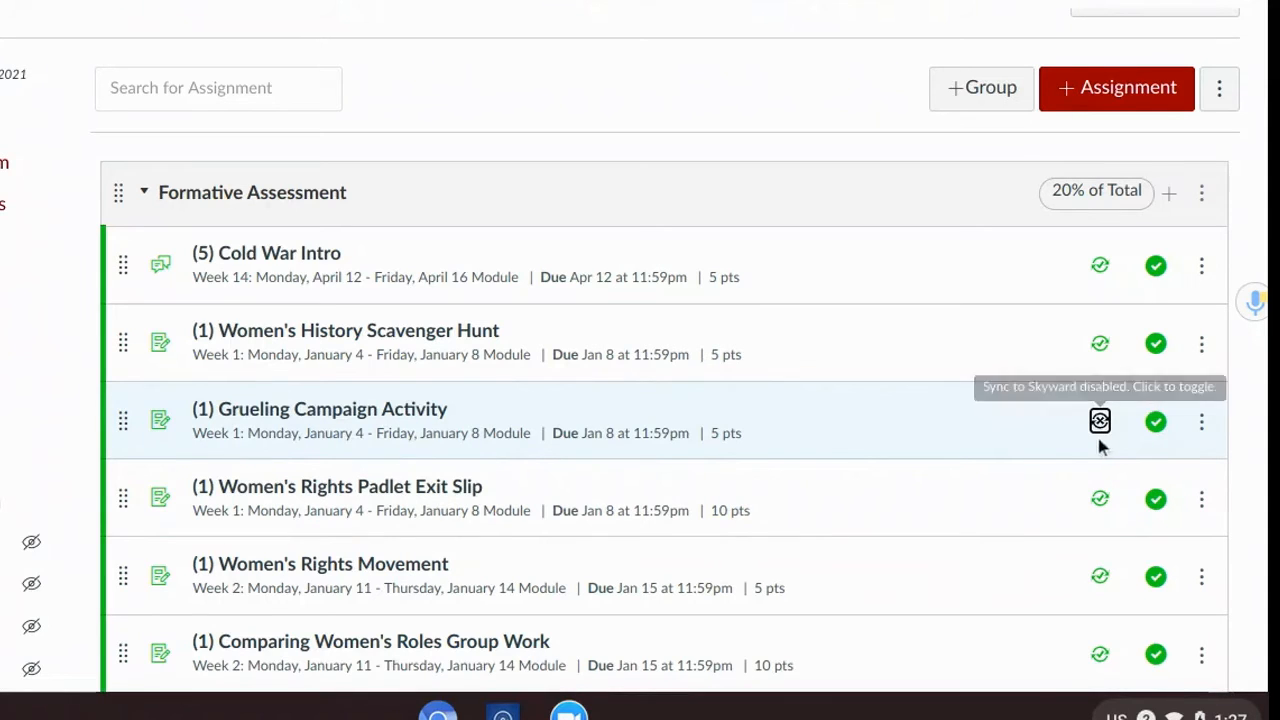
left_click(1102, 427)
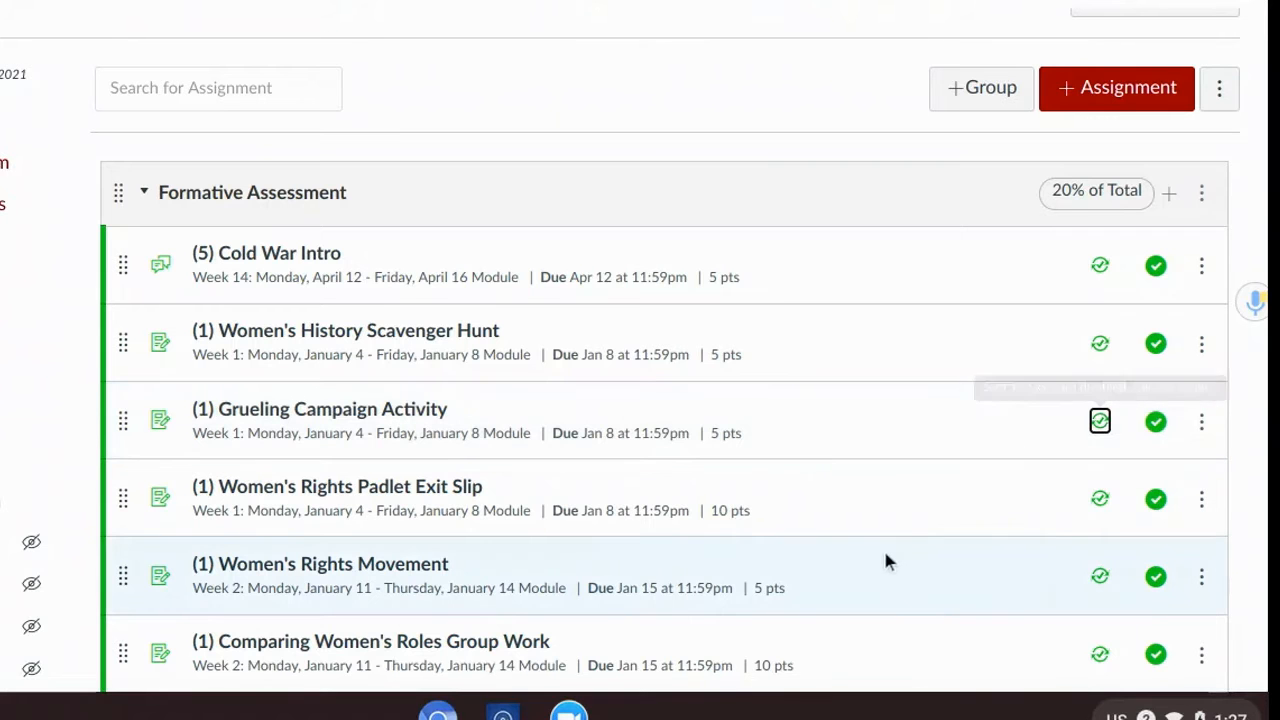
Step: Find the 1.6.2021 Reflection assignment that has Skyward sync disabled and open it for editing
scroll(884, 552, "down", 6)
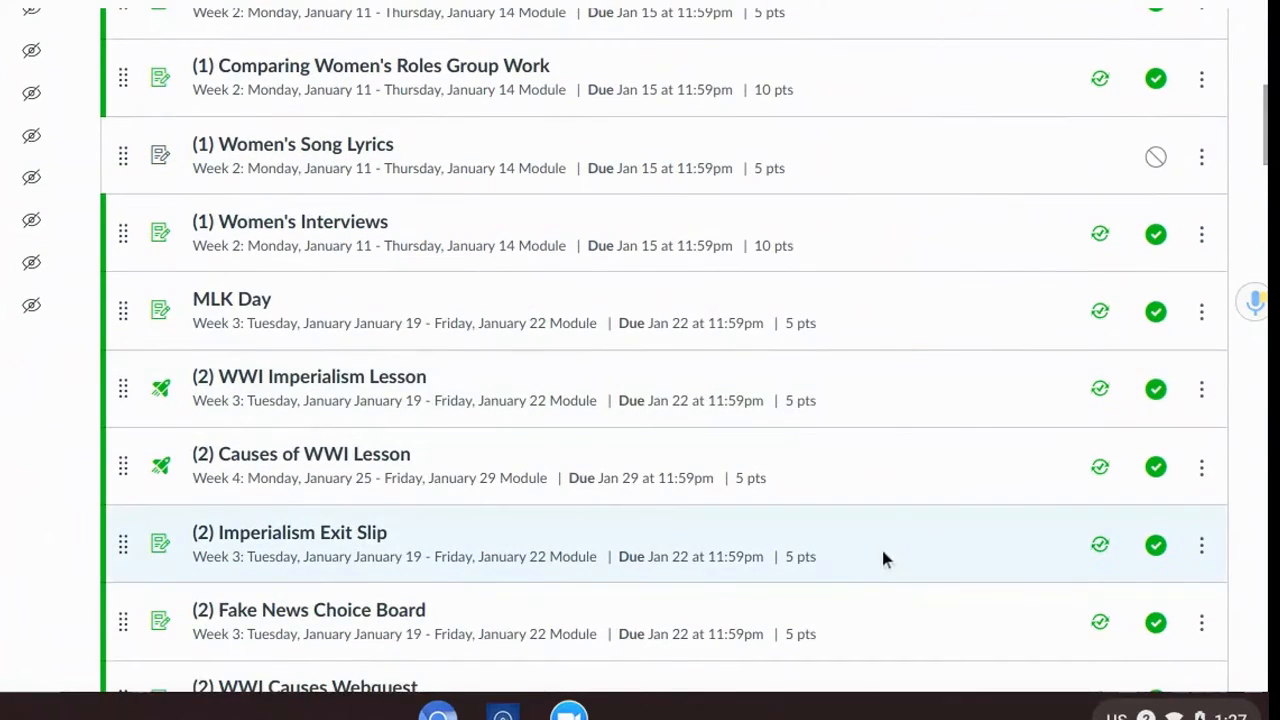
scroll(888, 546, "down", 3)
scroll(888, 546, "down", 7)
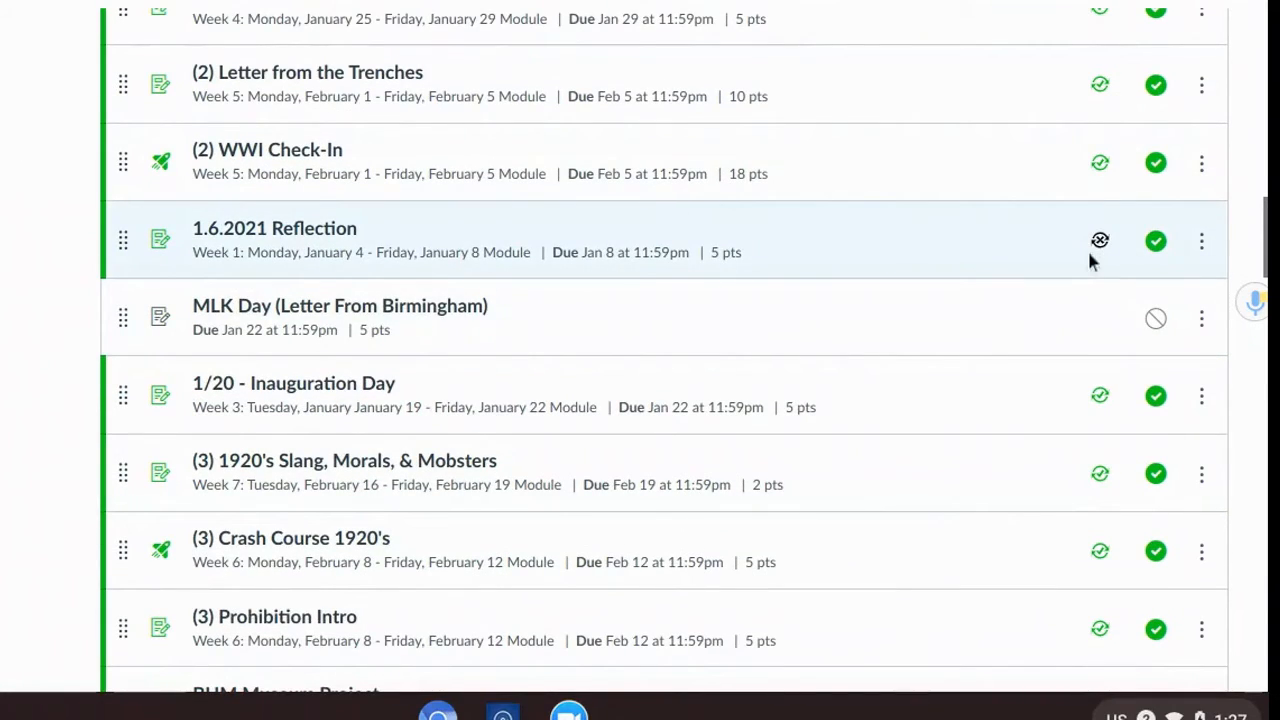
scroll(1078, 240, "down", 1)
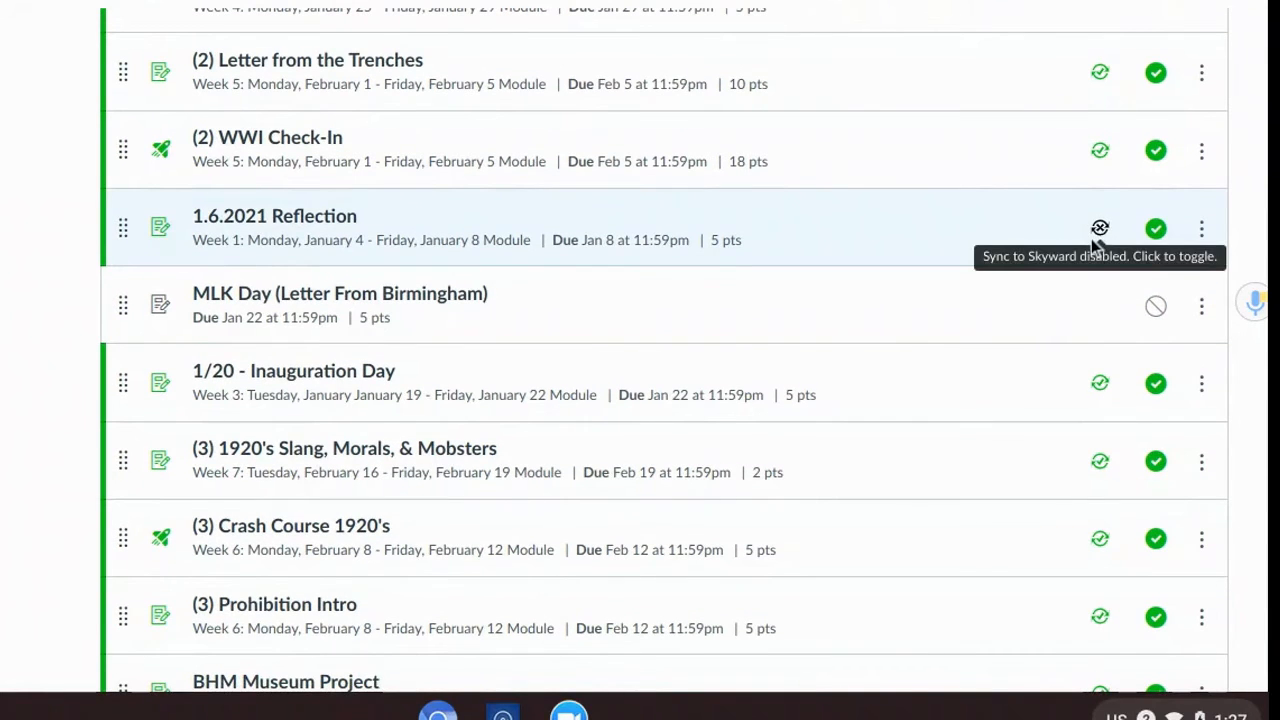
left_click(246, 218)
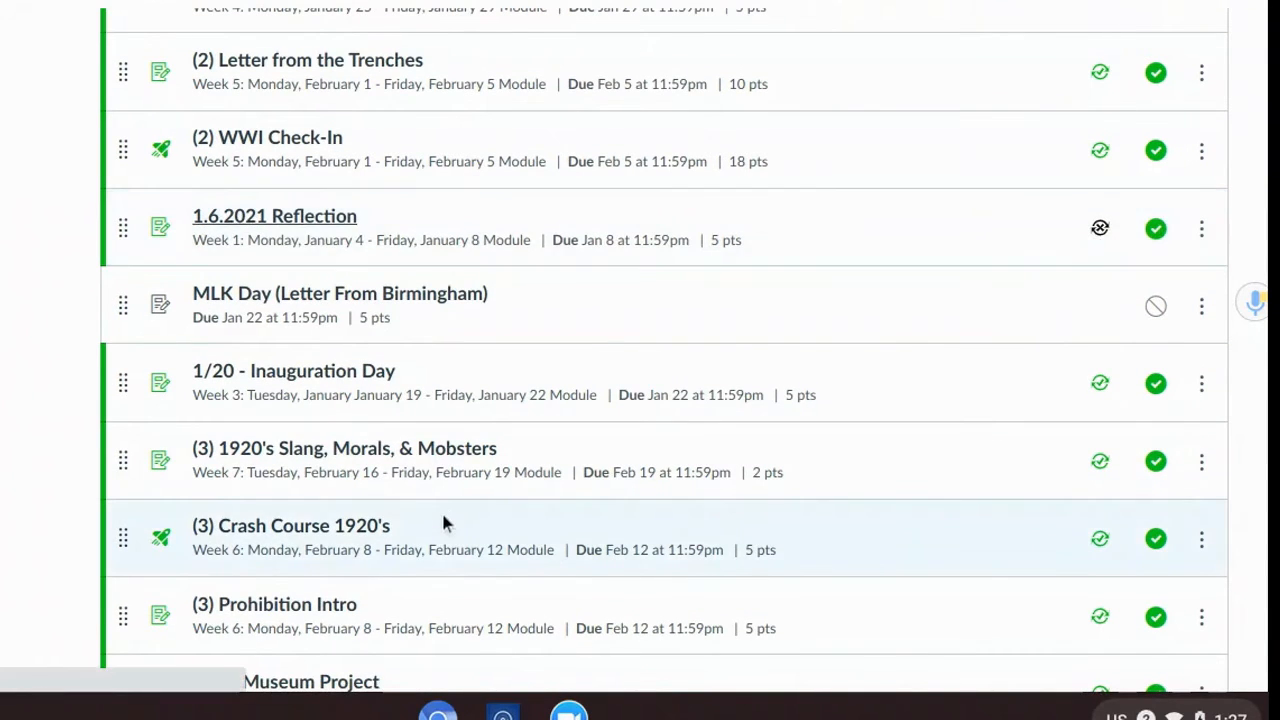
left_click(1003, 151)
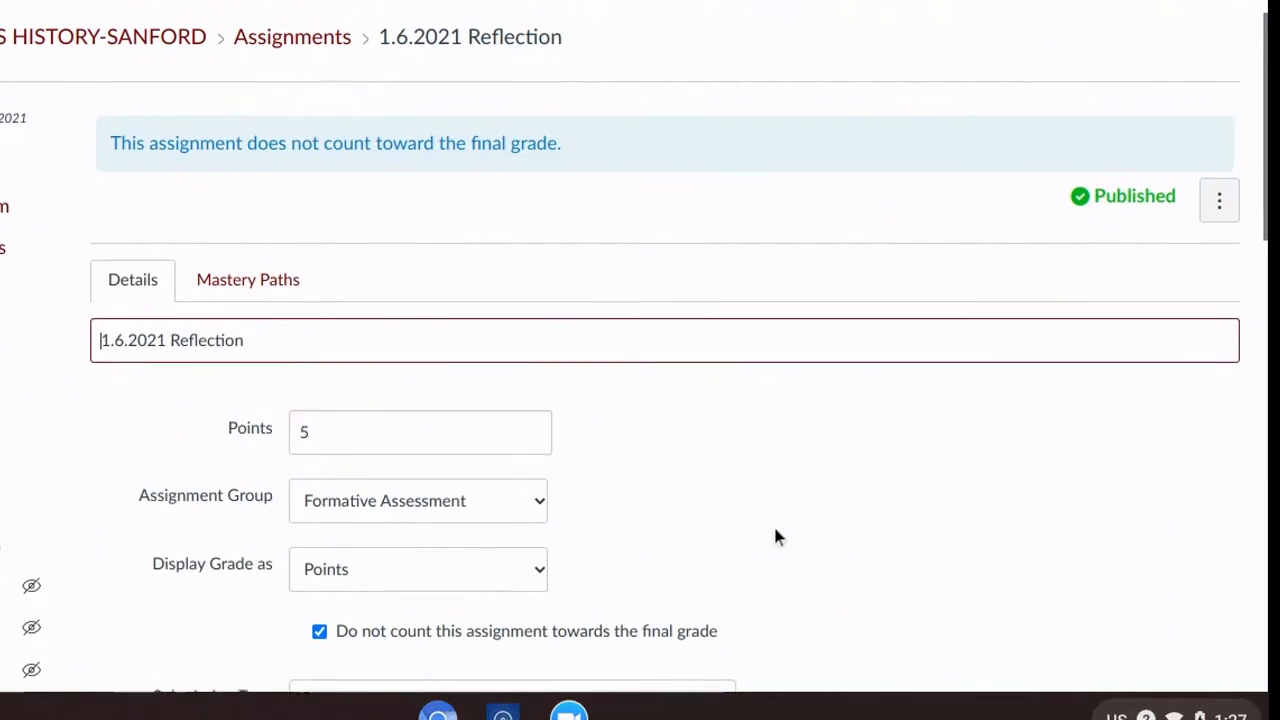
Step: Examine the 1.6.2021 Reflection assignment's final-grade exclusion and Sync to Skyward options
scroll(320, 215, "down", 5)
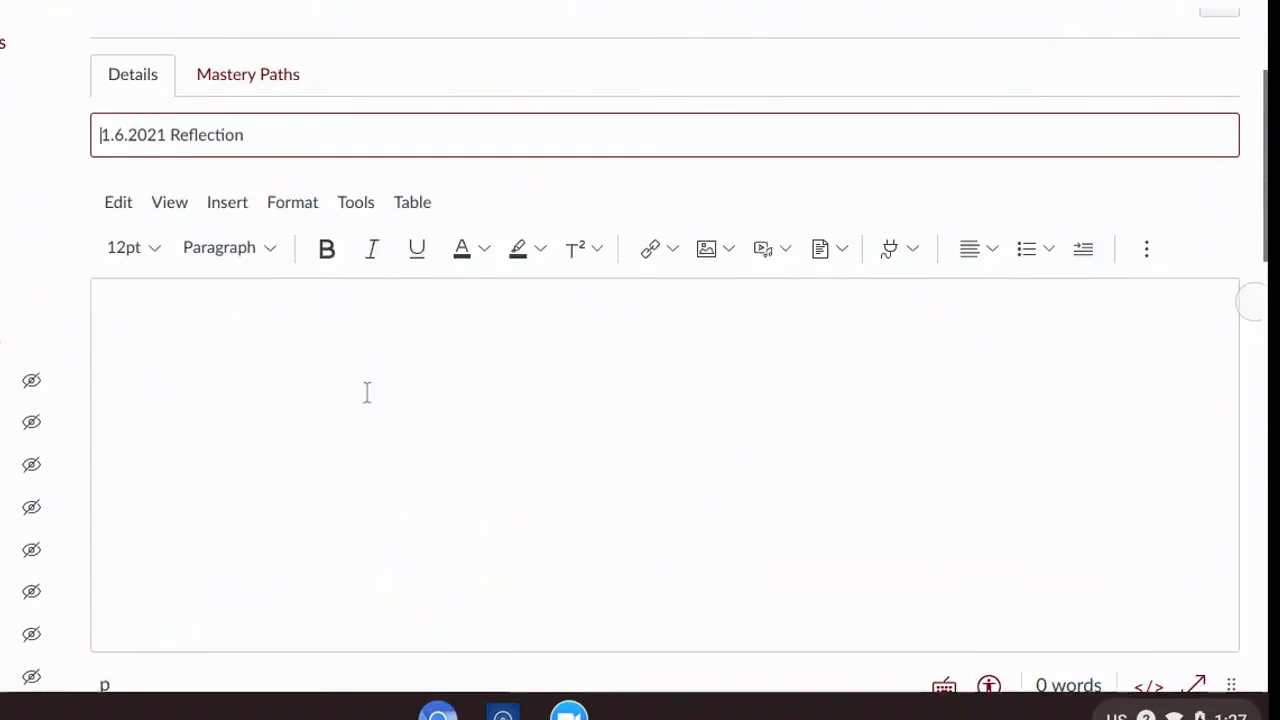
scroll(412, 448, "down", 2)
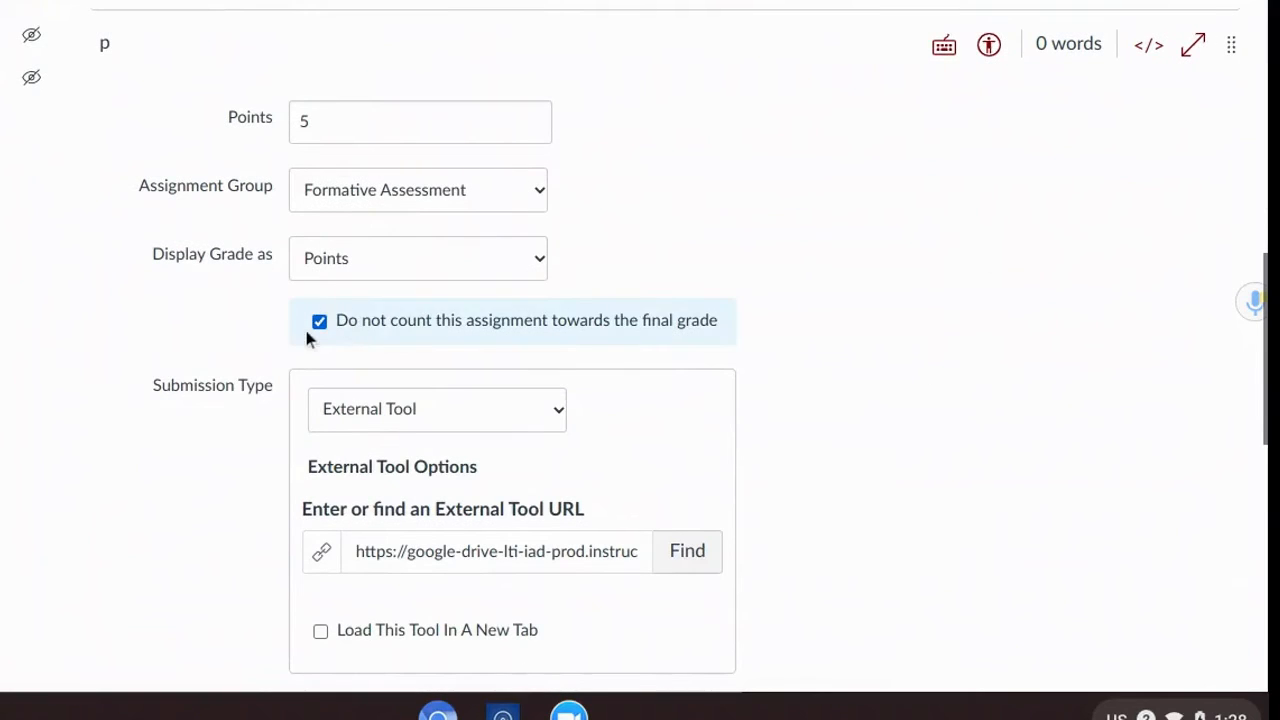
scroll(307, 337, "down", 5)
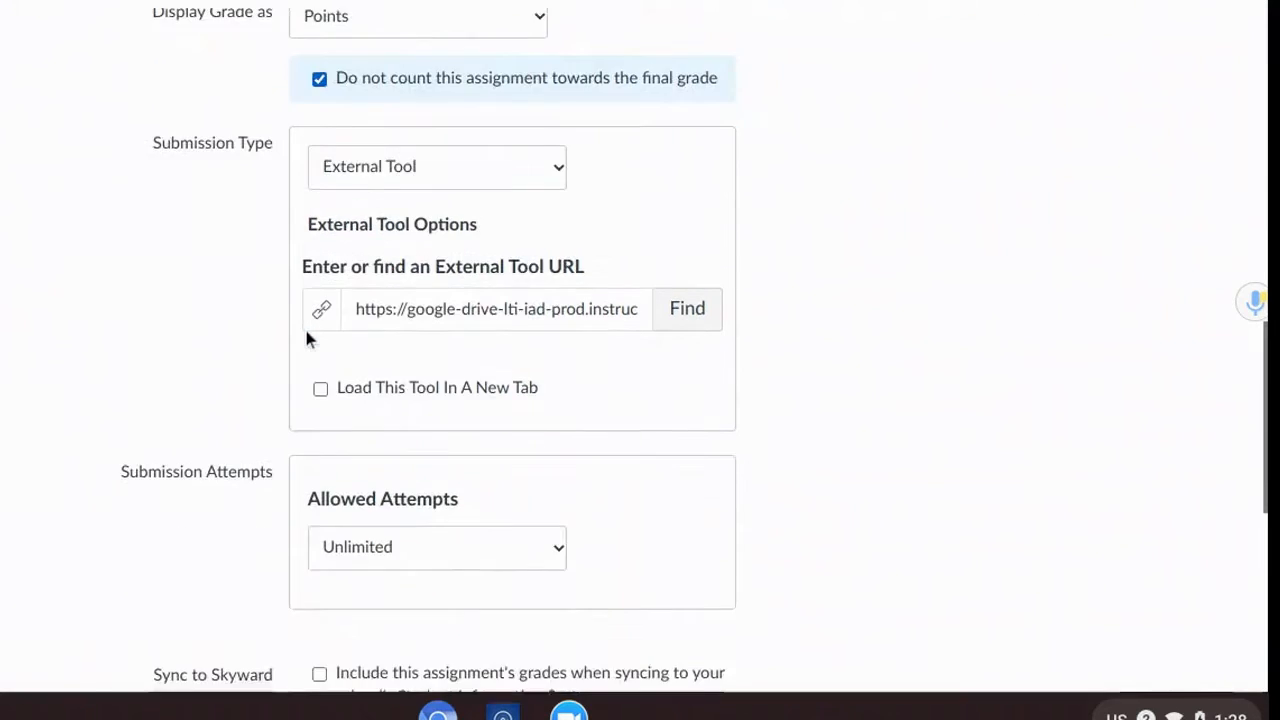
scroll(307, 340, "down", 2)
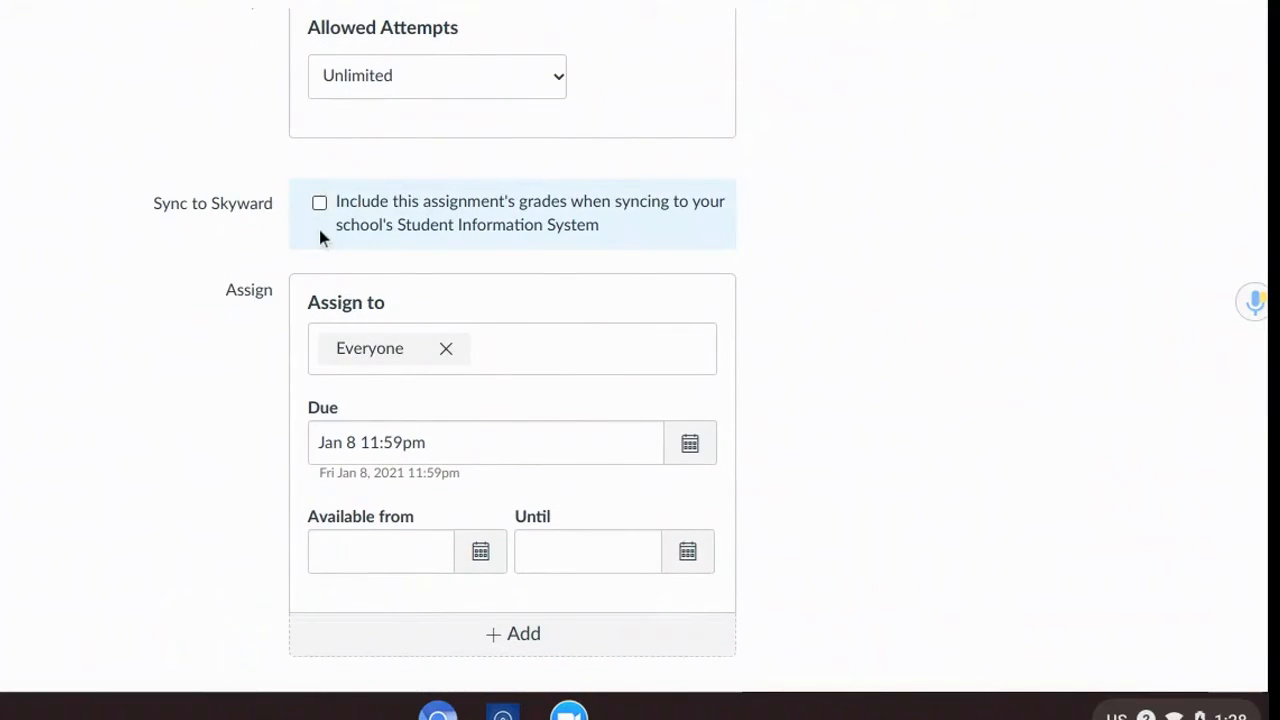
Step: Check the Grade Sync history for the status of the latest grade passback
scroll(515, 409, "down", 2)
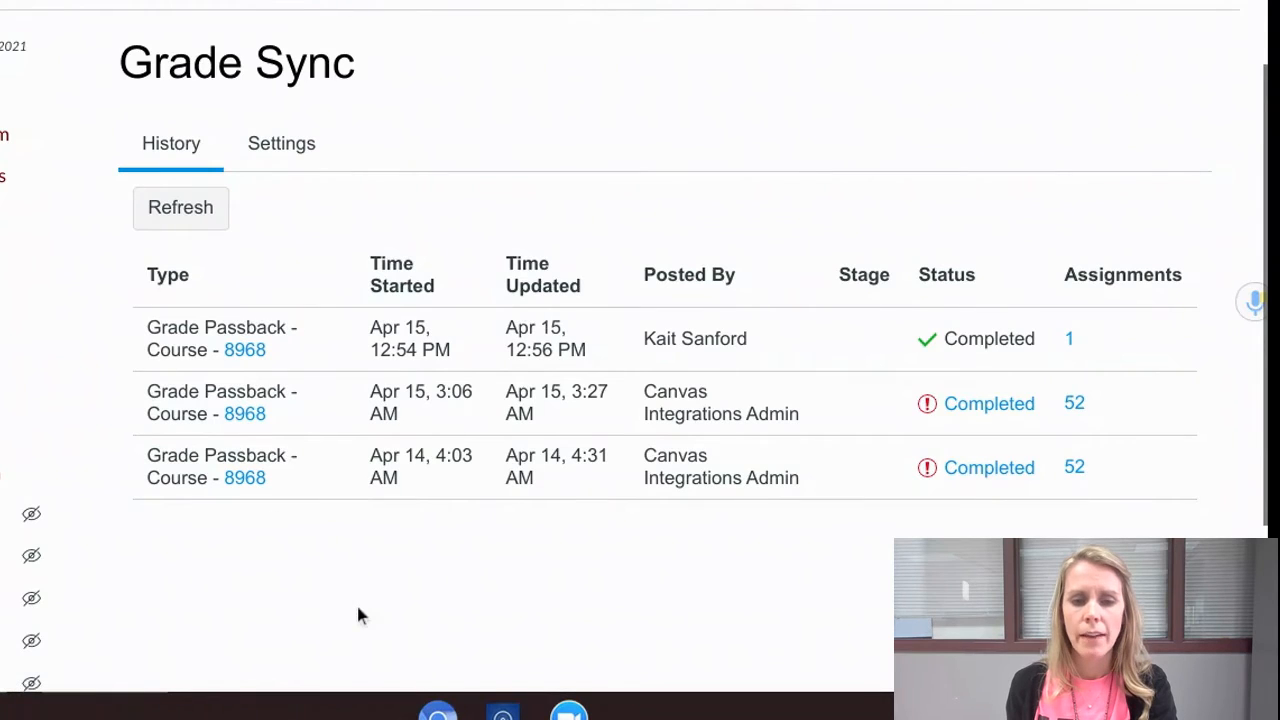
scroll(380, 606, "down", 1)
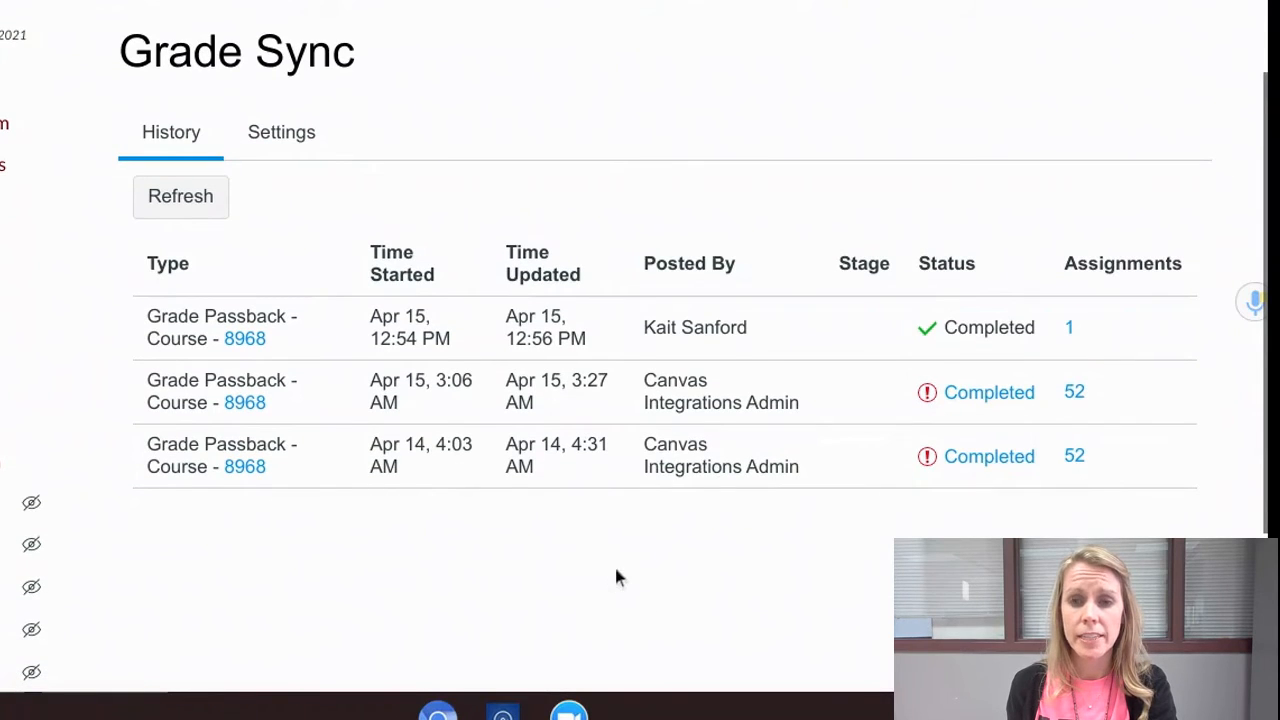